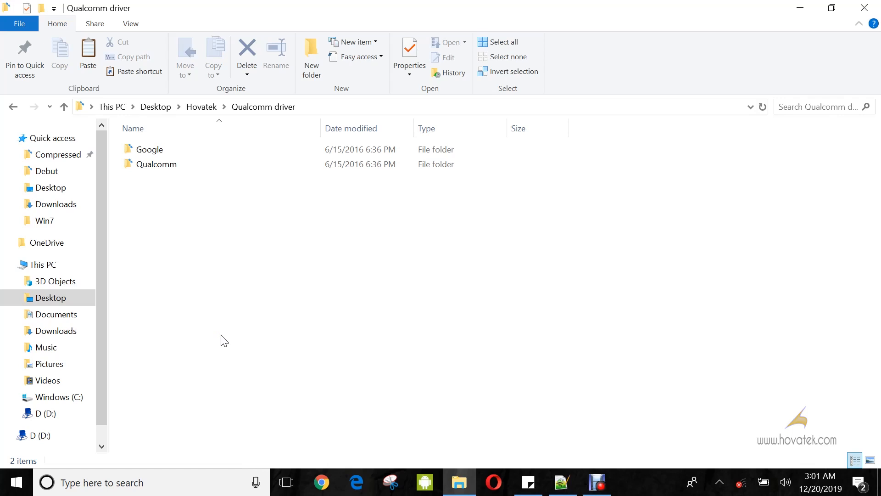
- Open Device Manager and move its window clear of the folder contents behind it
{"action": "key", "text": "super"}
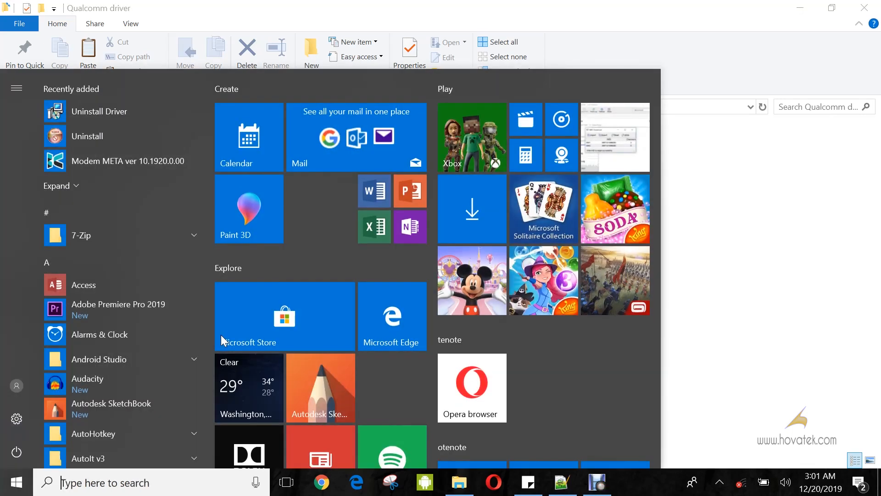
{"action": "type", "text": "device"}
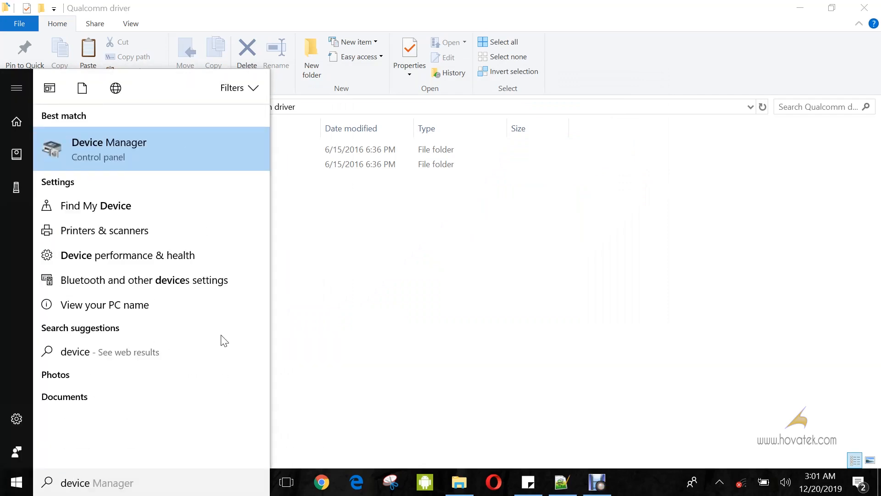
{"action": "key", "text": "Escape"}
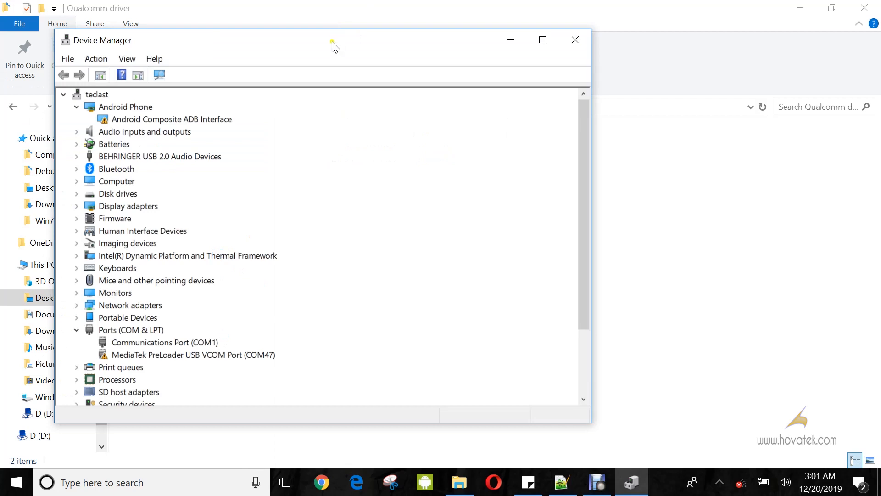
{"action": "left_click_drag", "start_coordinate": [333, 43], "coordinate": [523, 34]}
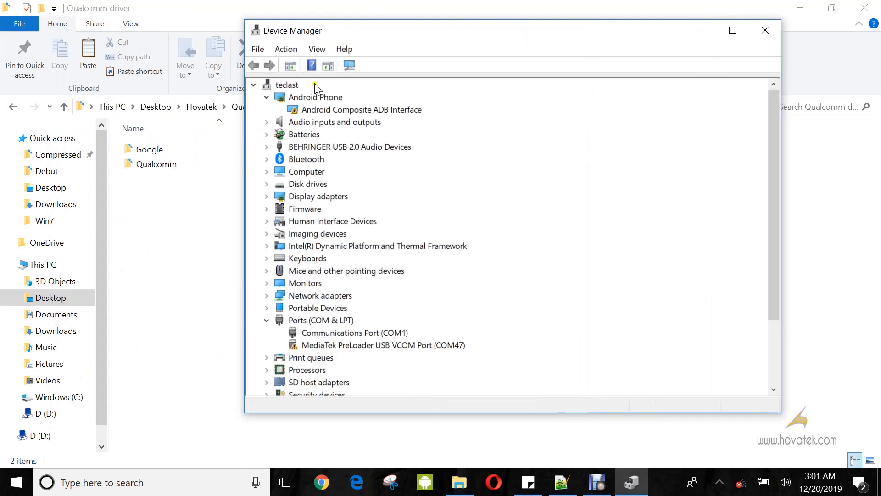
- Show hidden devices, then expand the Other devices category and review it together with Ports (COM & LPT)
{"action": "left_click", "coordinate": [319, 49]}
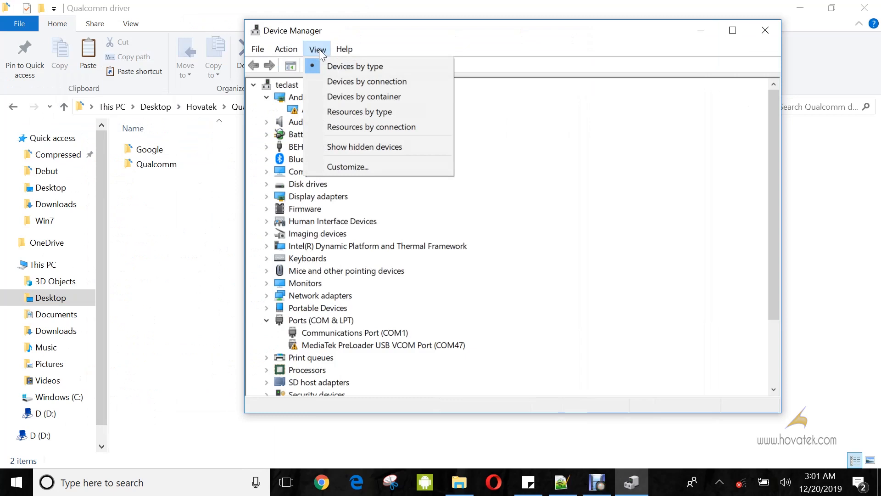
{"action": "left_click", "coordinate": [360, 147]}
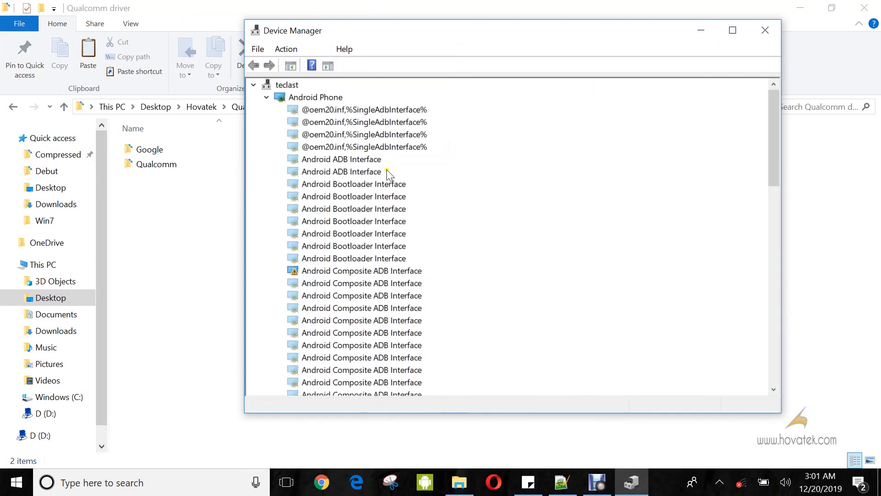
{"action": "scroll", "coordinate": [390, 183], "scroll_direction": "down", "scroll_amount": 11}
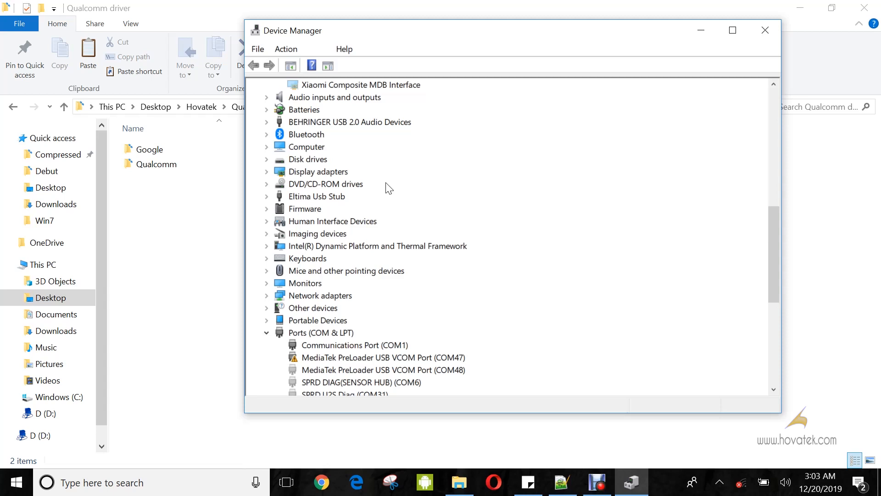
{"action": "scroll", "coordinate": [404, 243], "scroll_direction": "down", "scroll_amount": 3}
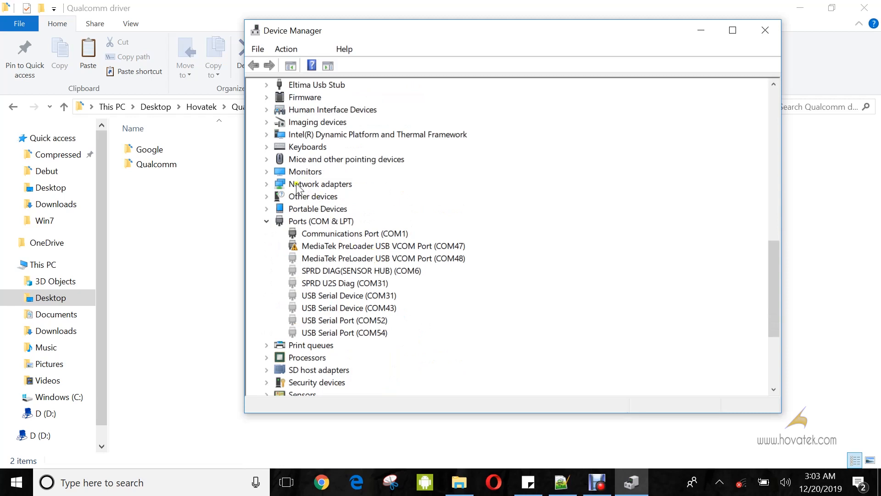
{"action": "left_click", "coordinate": [268, 198]}
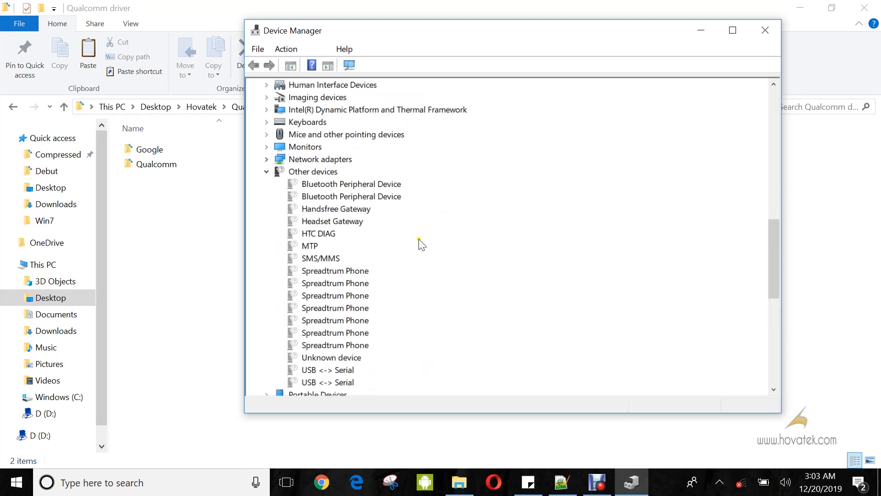
{"action": "scroll", "coordinate": [562, 294], "scroll_direction": "down", "scroll_amount": 2}
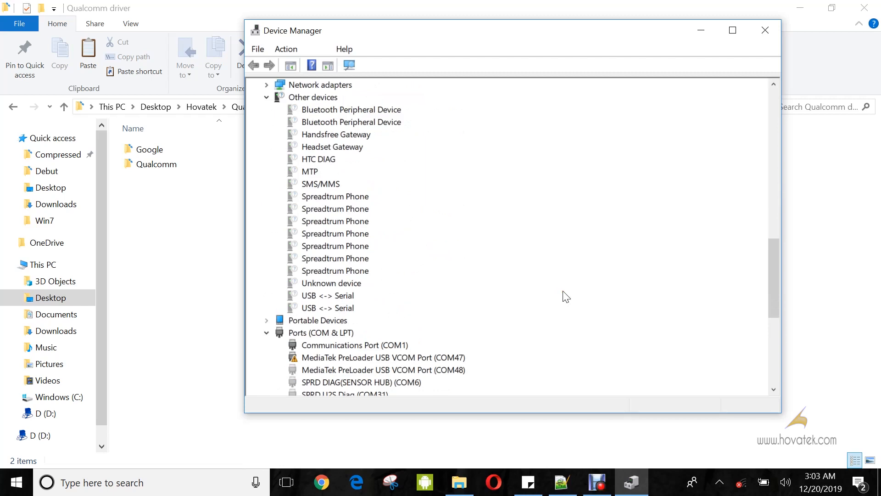
{"action": "scroll", "coordinate": [564, 295], "scroll_direction": "down", "scroll_amount": 3}
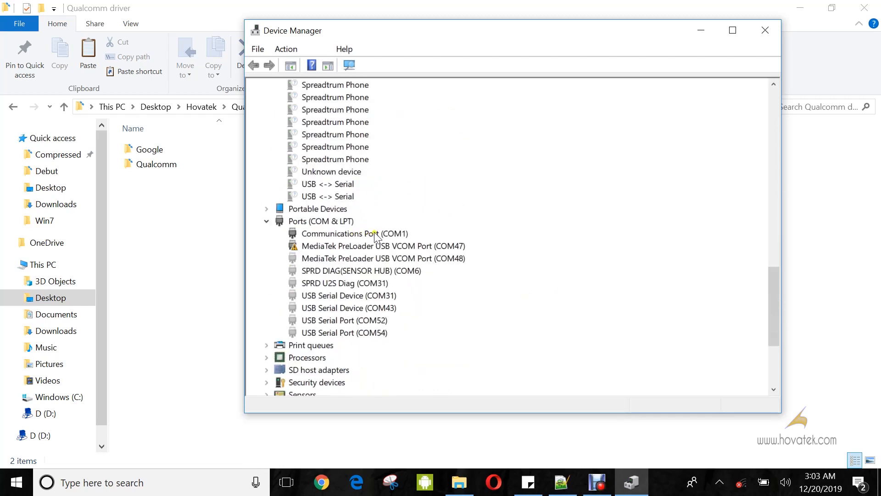
{"action": "scroll", "coordinate": [440, 271], "scroll_direction": "up", "scroll_amount": 3}
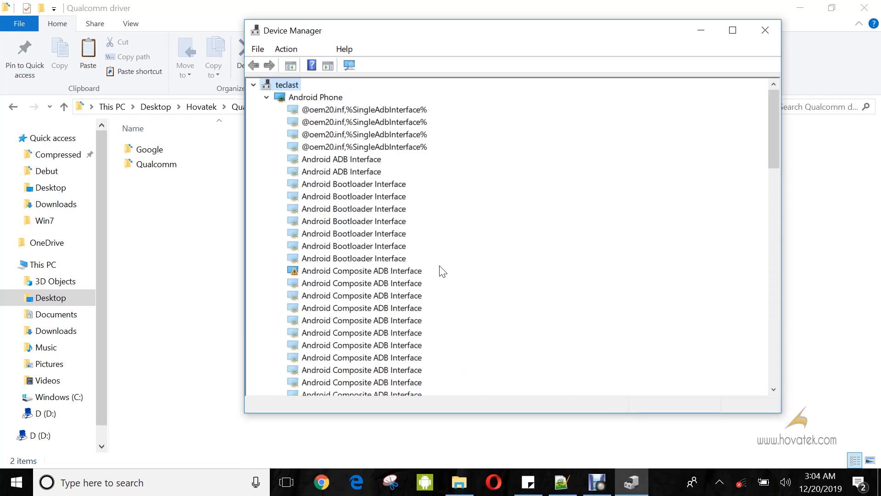
- Start a manual driver update for QHSUSB__BULK, choosing from the available drivers on the computer under Show All Devices
{"action": "scroll", "coordinate": [442, 271], "scroll_direction": "down", "scroll_amount": 15}
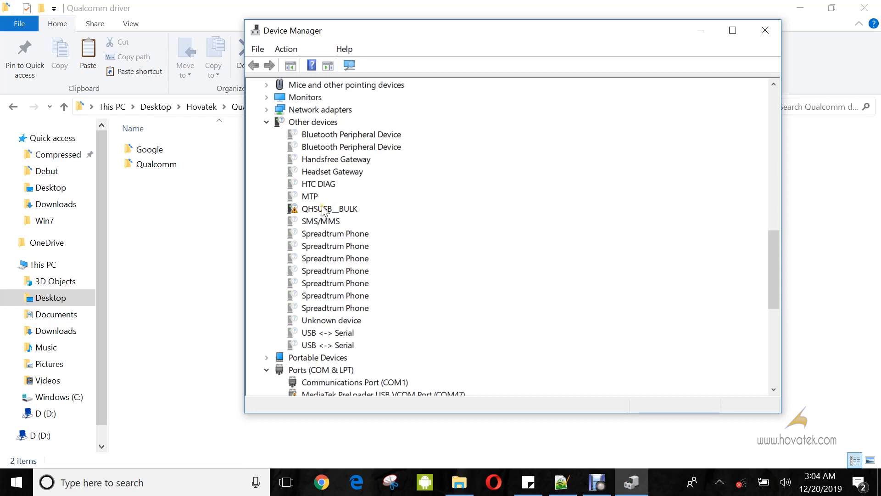
{"action": "right_click", "coordinate": [323, 210]}
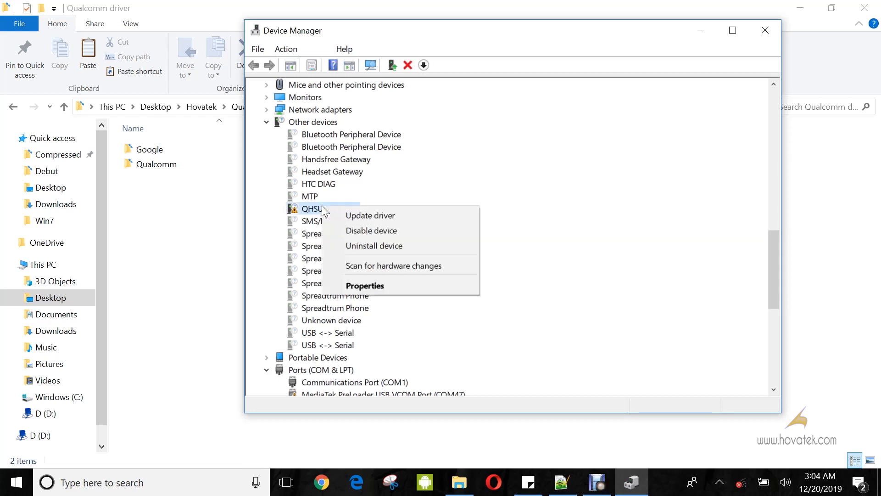
{"action": "left_click", "coordinate": [360, 214]}
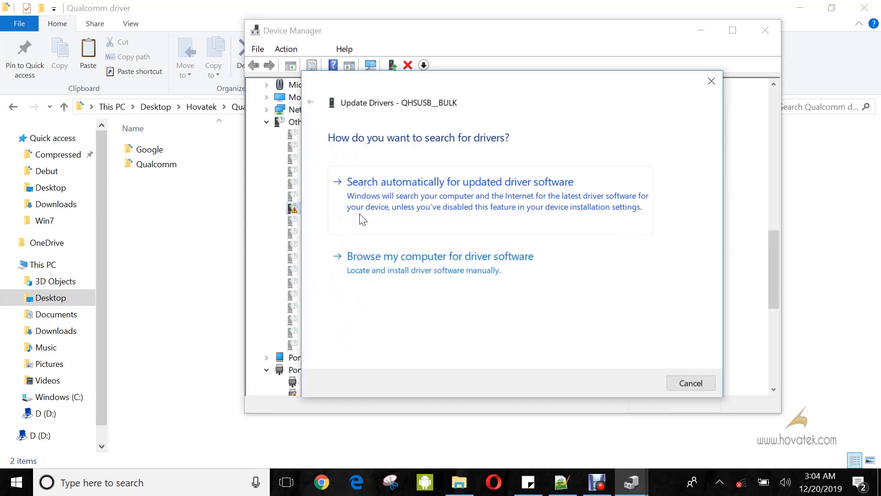
{"action": "left_click", "coordinate": [382, 260]}
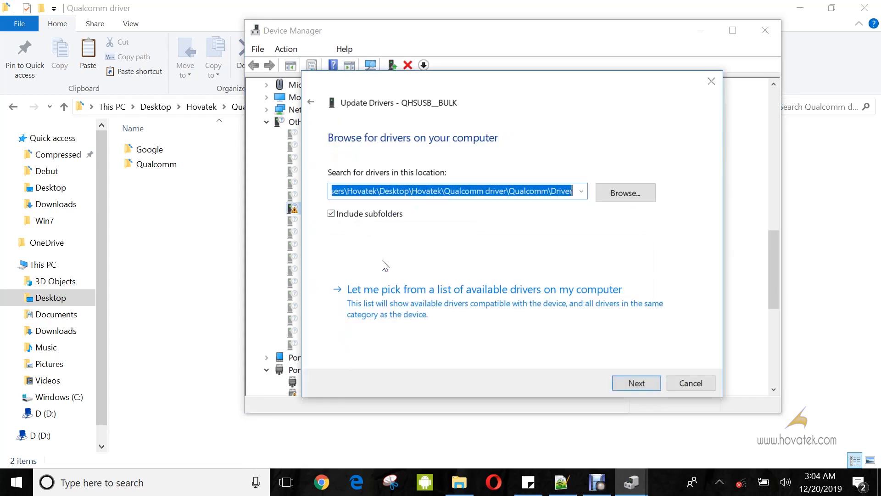
{"action": "left_click", "coordinate": [382, 302]}
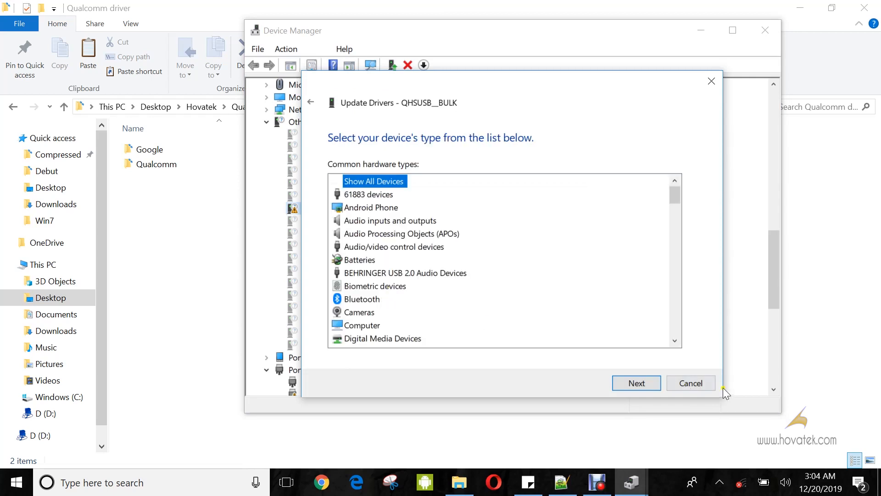
{"action": "left_click", "coordinate": [637, 383]}
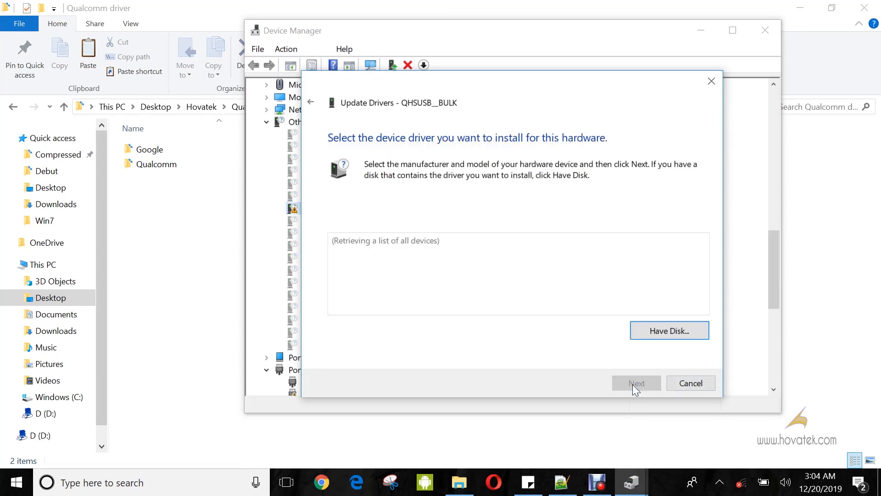
- Load the qcser setup information file from the Qualcomm Driver folder as the installation disk source
{"action": "left_click", "coordinate": [665, 334]}
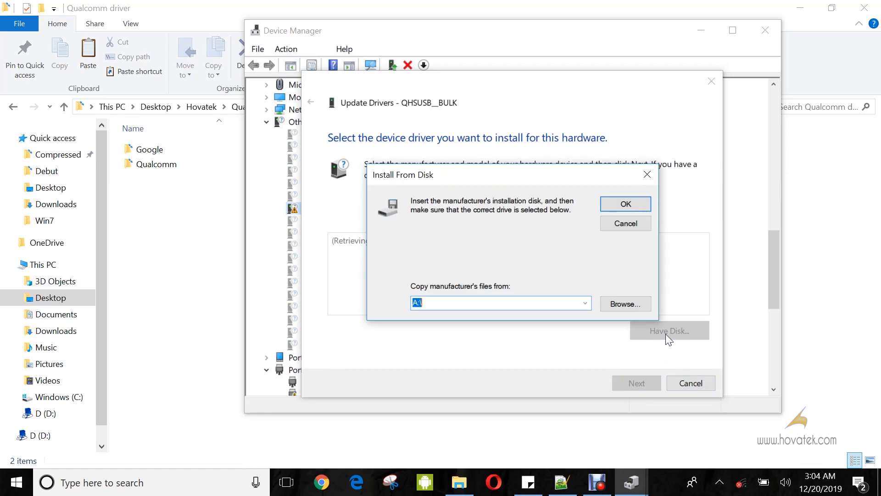
{"action": "left_click", "coordinate": [627, 304]}
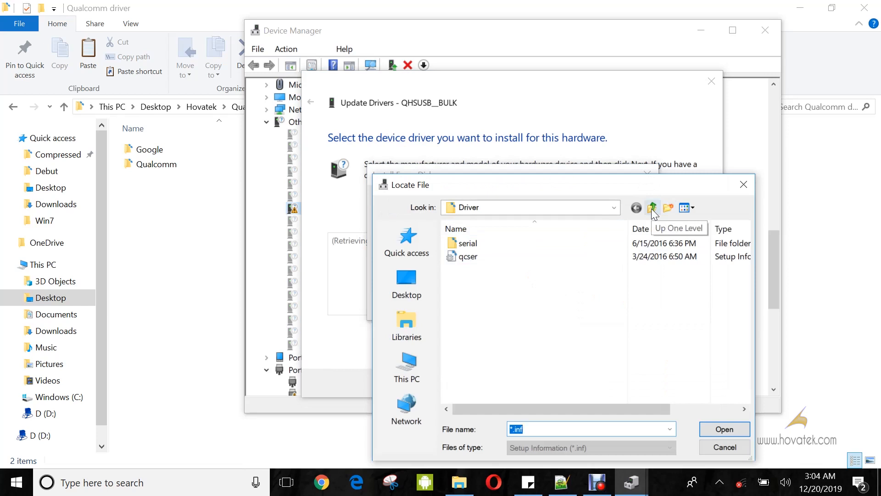
{"action": "left_click", "coordinate": [466, 258]}
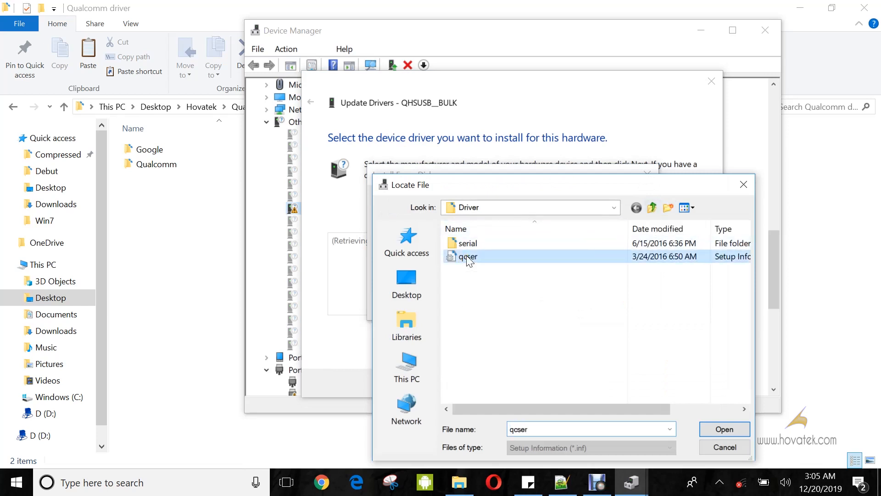
{"action": "left_click", "coordinate": [724, 429]}
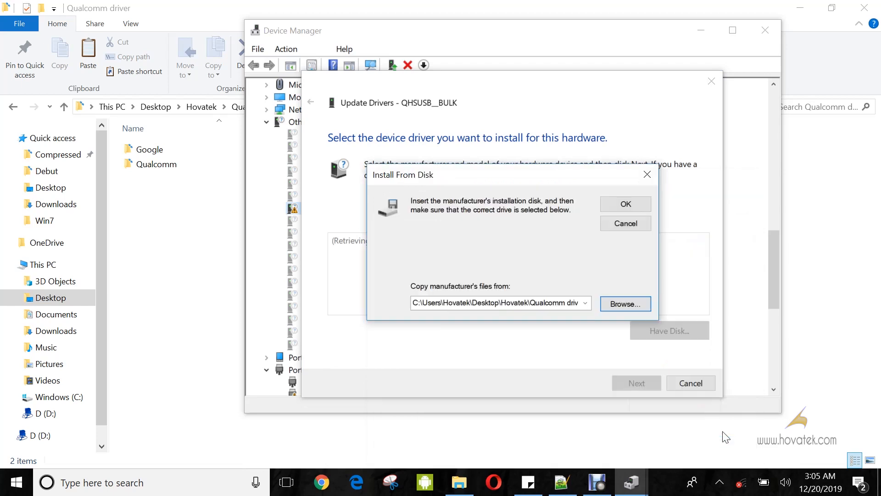
{"action": "left_click", "coordinate": [624, 205]}
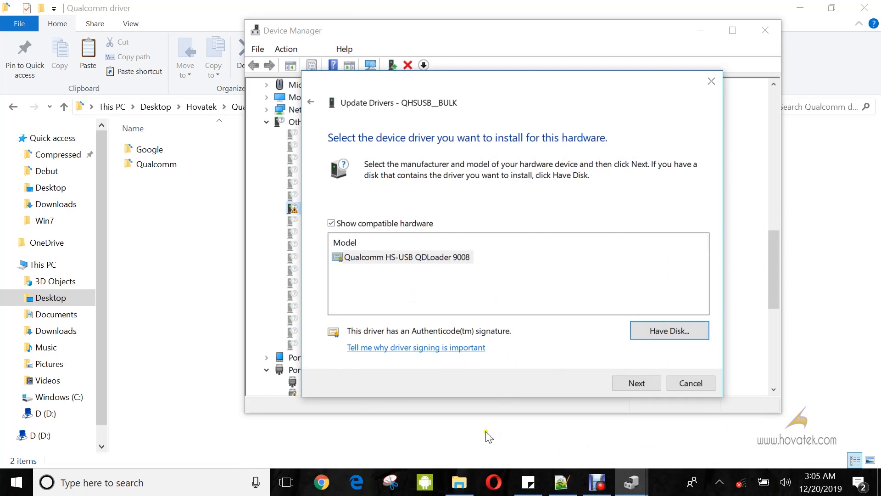
- Install the Qualcomm HS-USB QDLoader 9008 driver despite its unverified publisher and close the update wizard
{"action": "left_click", "coordinate": [422, 257]}
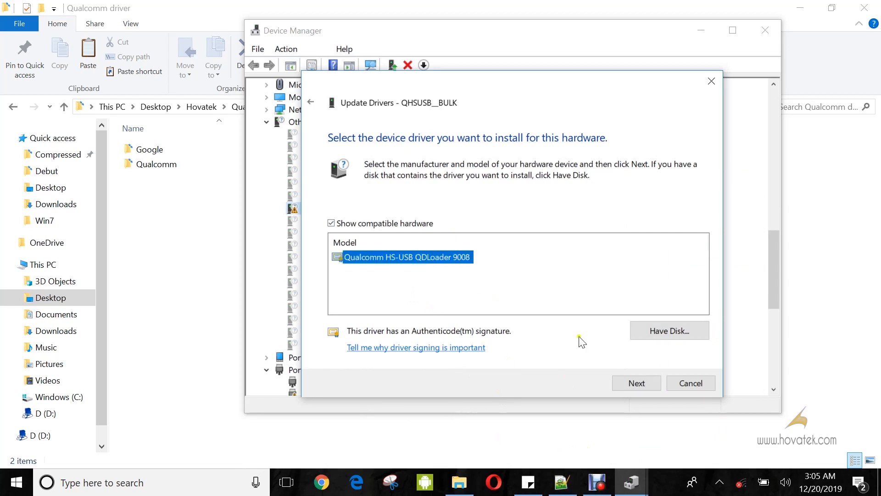
{"action": "left_click", "coordinate": [635, 383]}
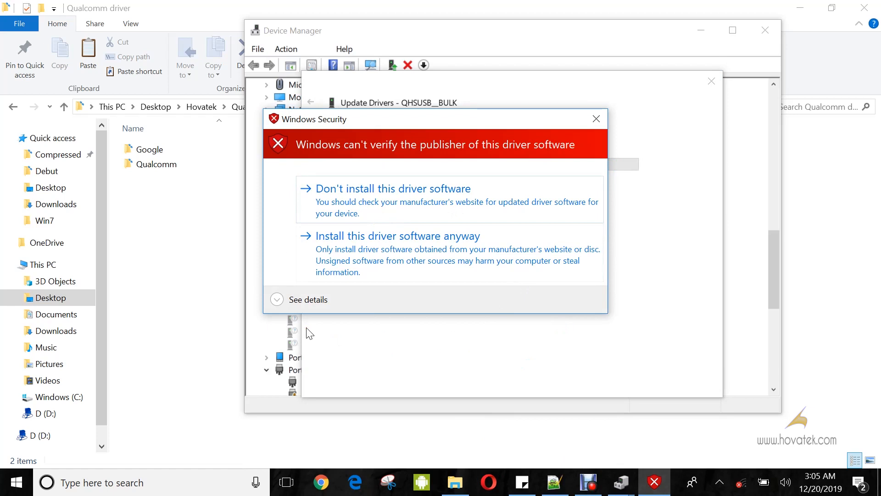
{"action": "left_click", "coordinate": [352, 259]}
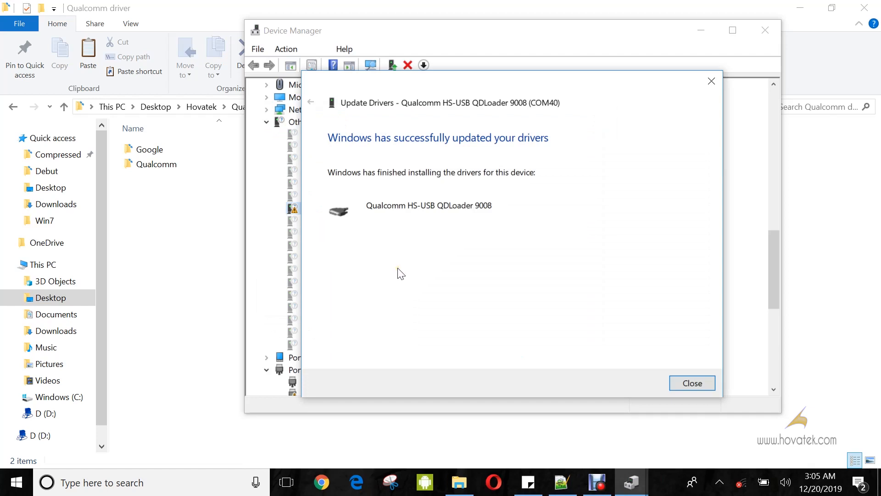
{"action": "left_click", "coordinate": [691, 384]}
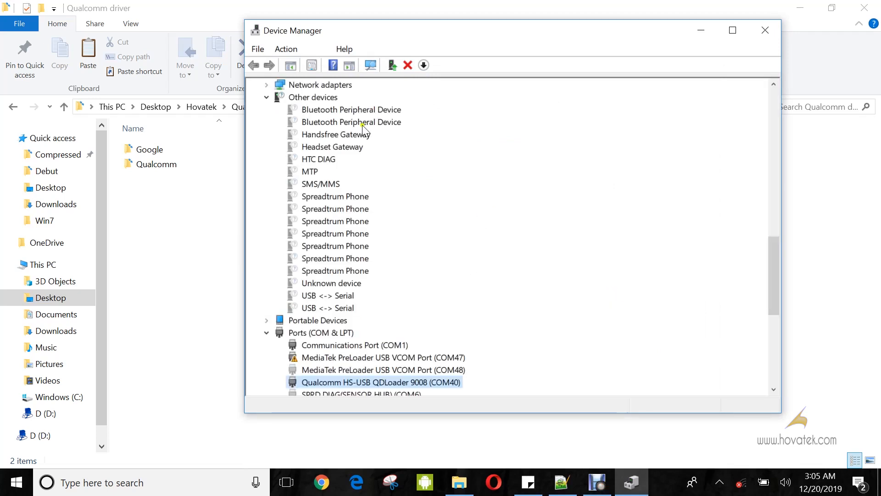
- Scan for hardware changes and check the Qualcomm device under Ports (COM & LPT)
{"action": "left_click", "coordinate": [289, 49]}
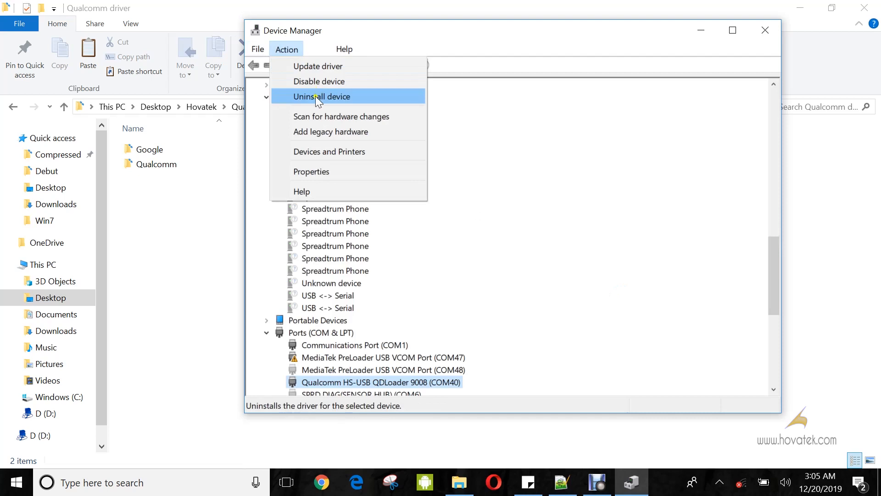
{"action": "left_click", "coordinate": [320, 118]}
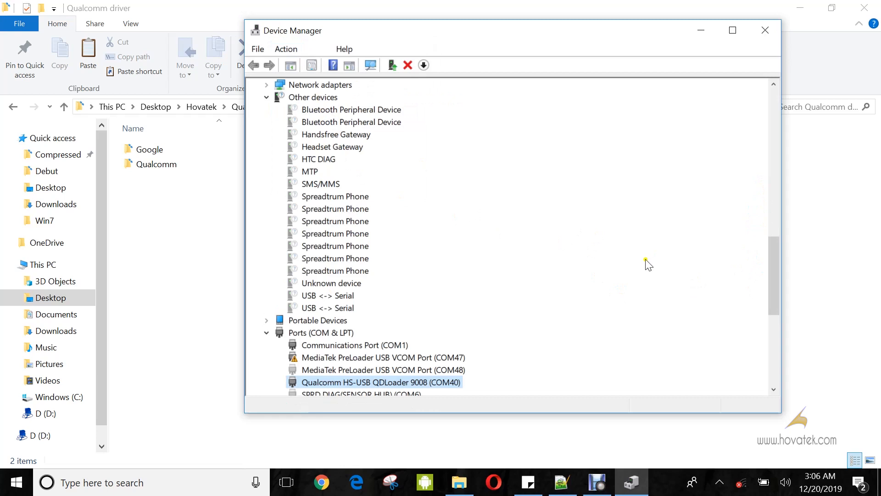
{"action": "scroll", "coordinate": [645, 264], "scroll_direction": "down", "scroll_amount": 2}
{"action": "scroll", "coordinate": [644, 265], "scroll_direction": "down", "scroll_amount": 1}
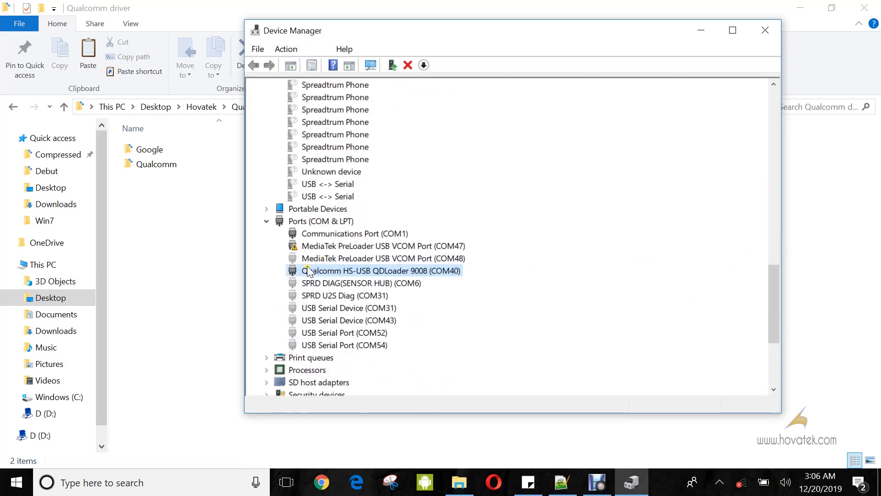